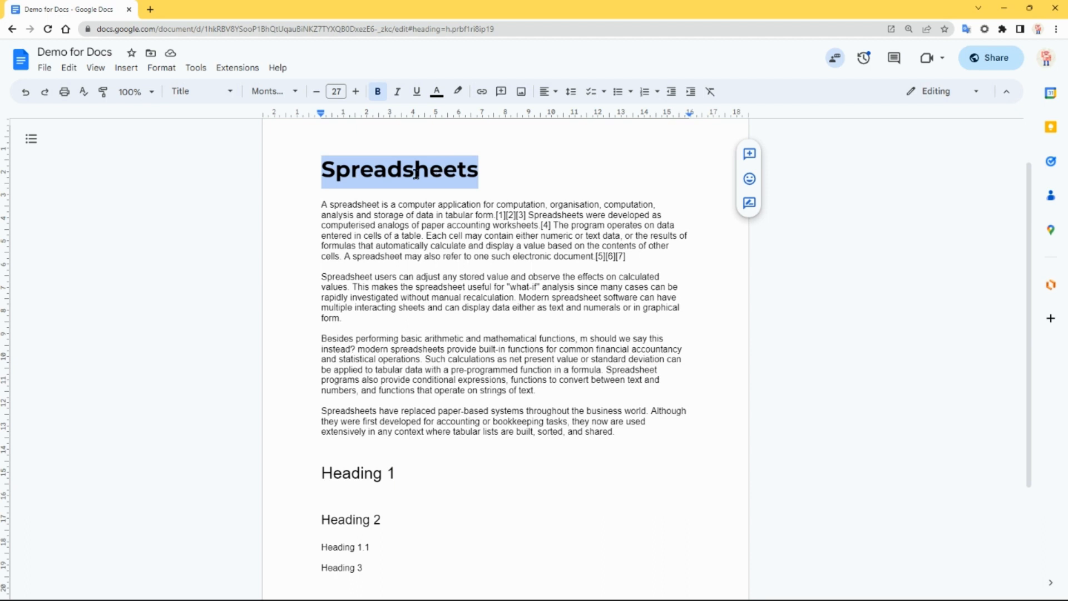
- Update the Title paragraph style to match the formatting of the selected "Spreadsheets" heading
{"action": "left_click", "coordinate": [230, 98]}
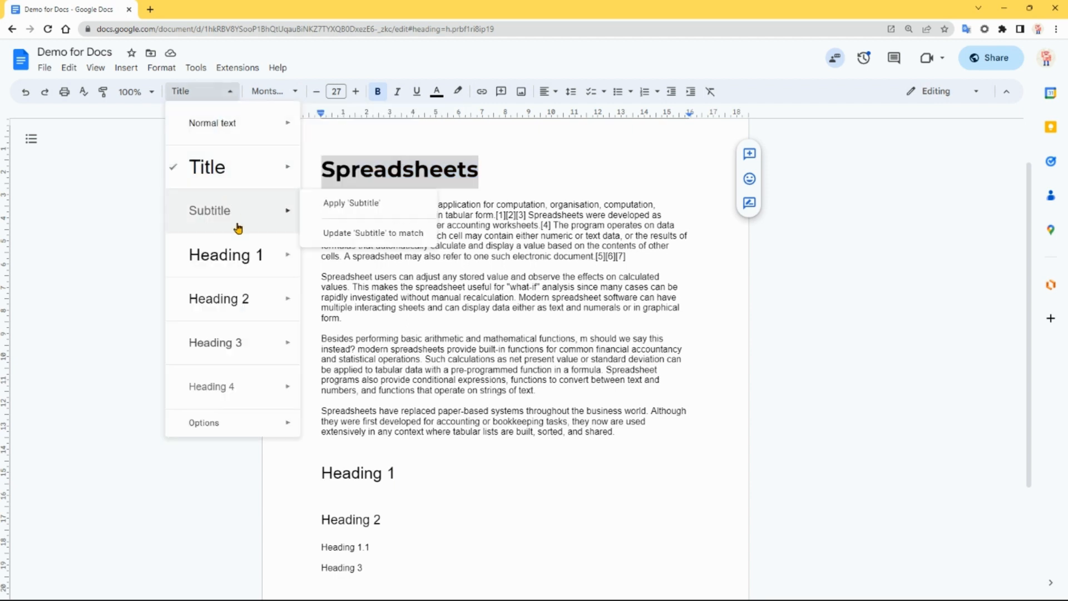
{"action": "mouse_move", "coordinate": [261, 174]}
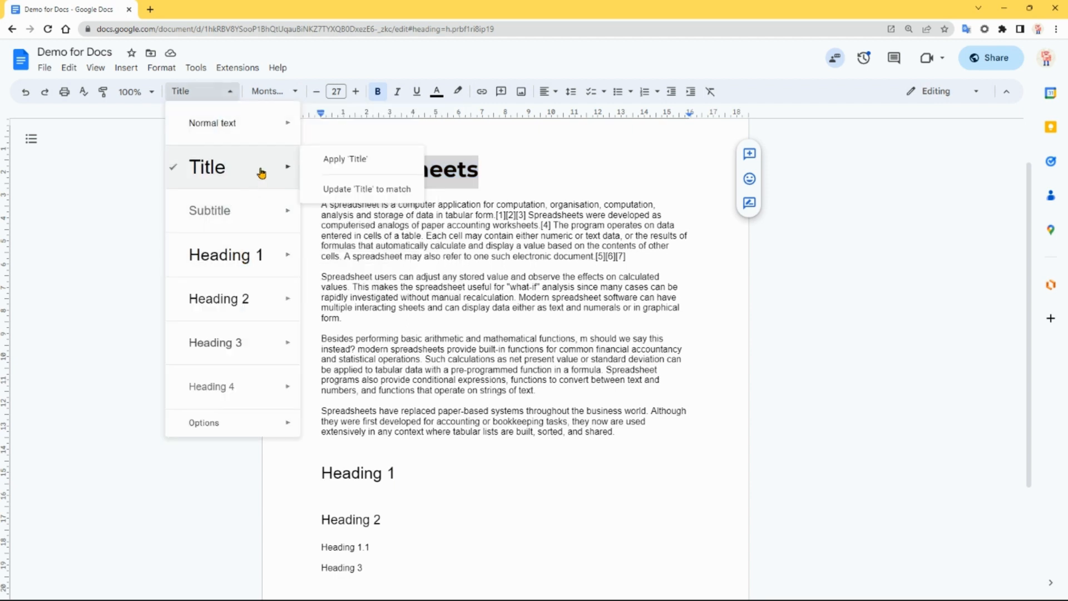
{"action": "left_click", "coordinate": [363, 192]}
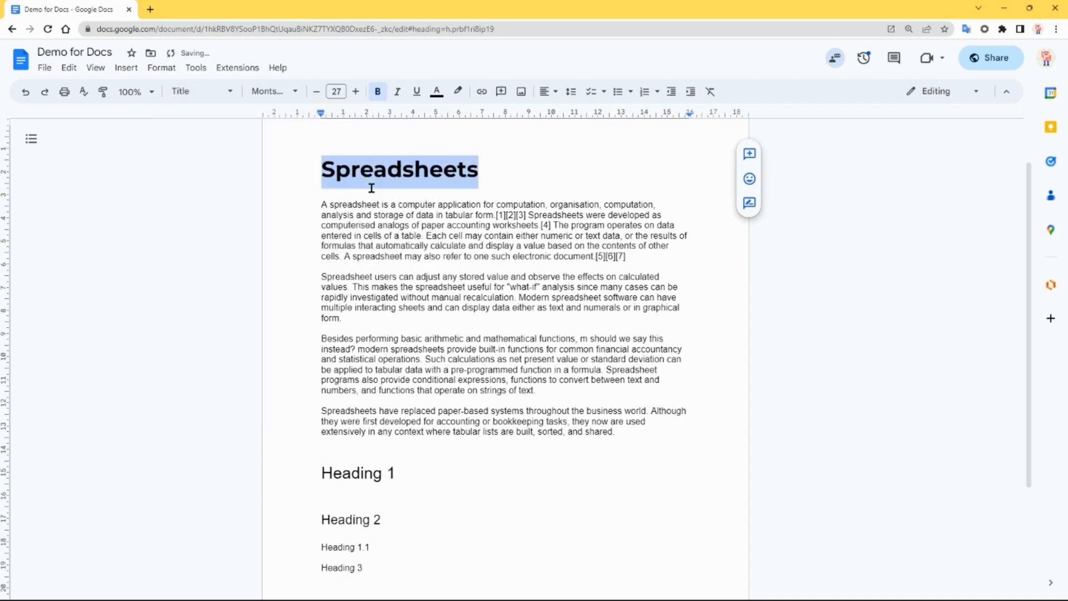
{"action": "left_click", "coordinate": [494, 174]}
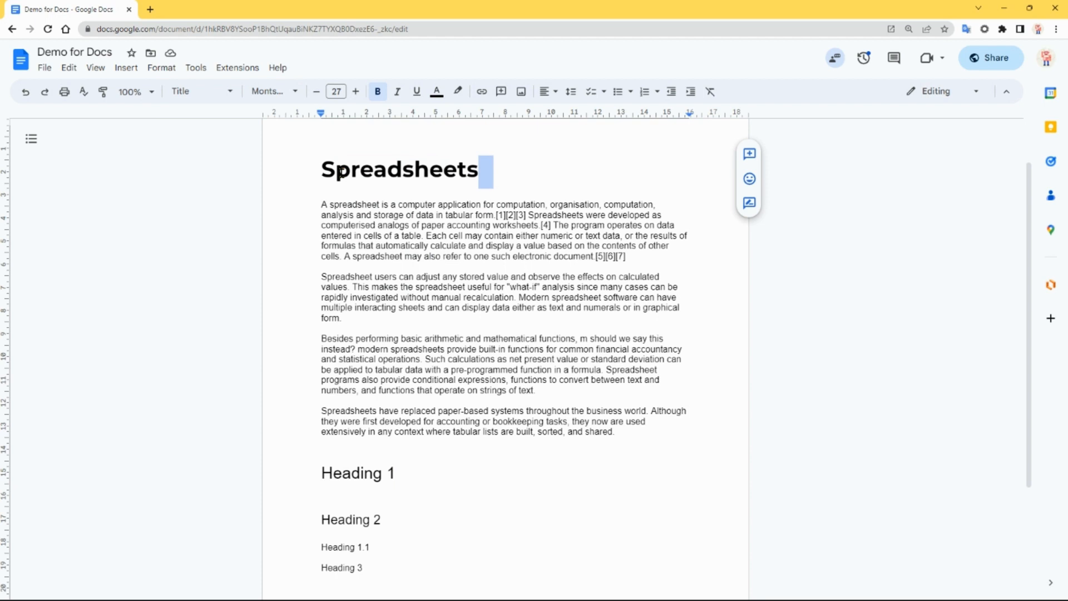
{"action": "left_click", "coordinate": [544, 179]}
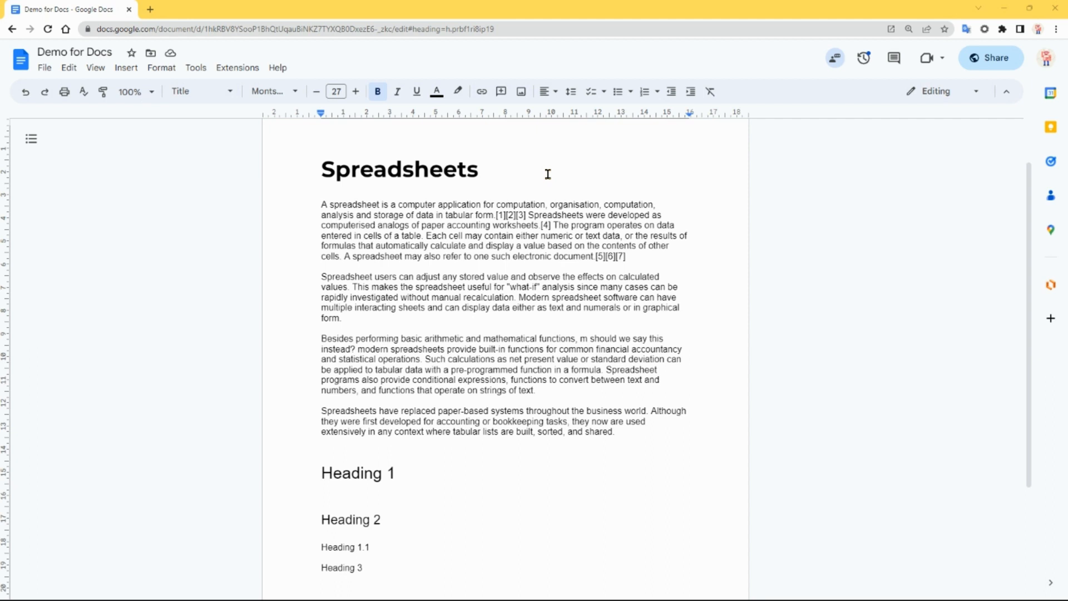
- Review the paragraph style options for saving default styles, using them and resetting styles
{"action": "left_click", "coordinate": [230, 92]}
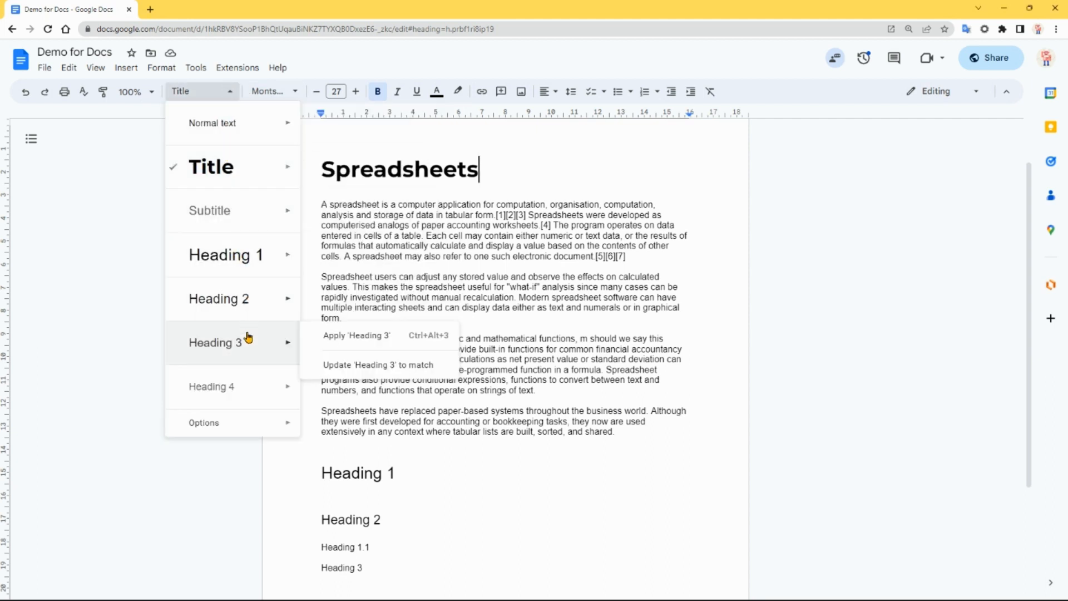
{"action": "mouse_move", "coordinate": [235, 400]}
{"action": "mouse_move", "coordinate": [234, 422]}
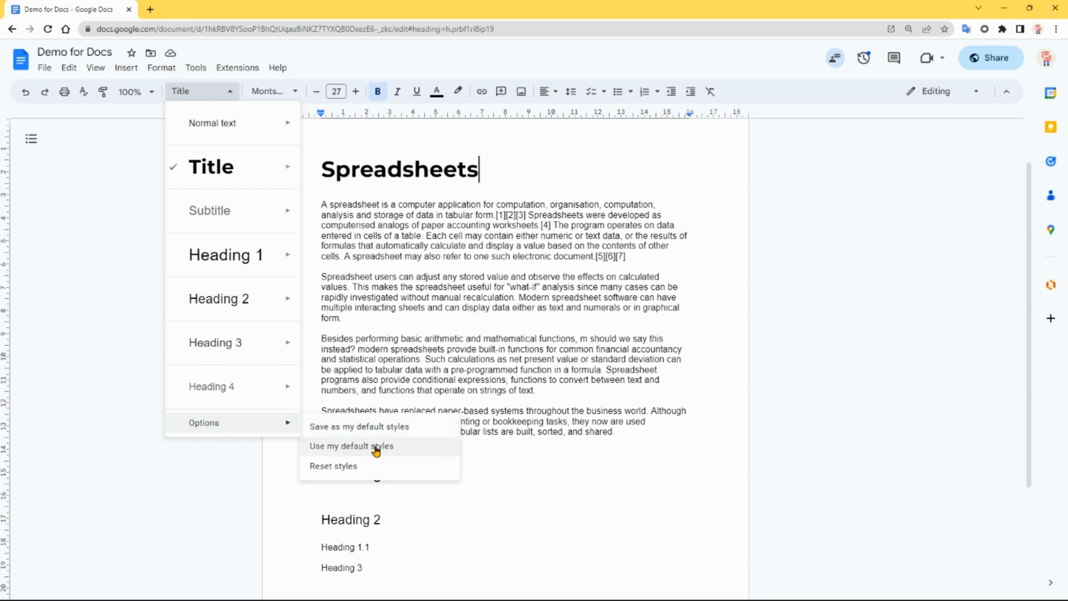
{"action": "left_click", "coordinate": [355, 470]}
- On the empty line below Heading 1, insert a Title-styled line reading "Title 2" using the @ search
{"action": "left_click", "coordinate": [508, 493]}
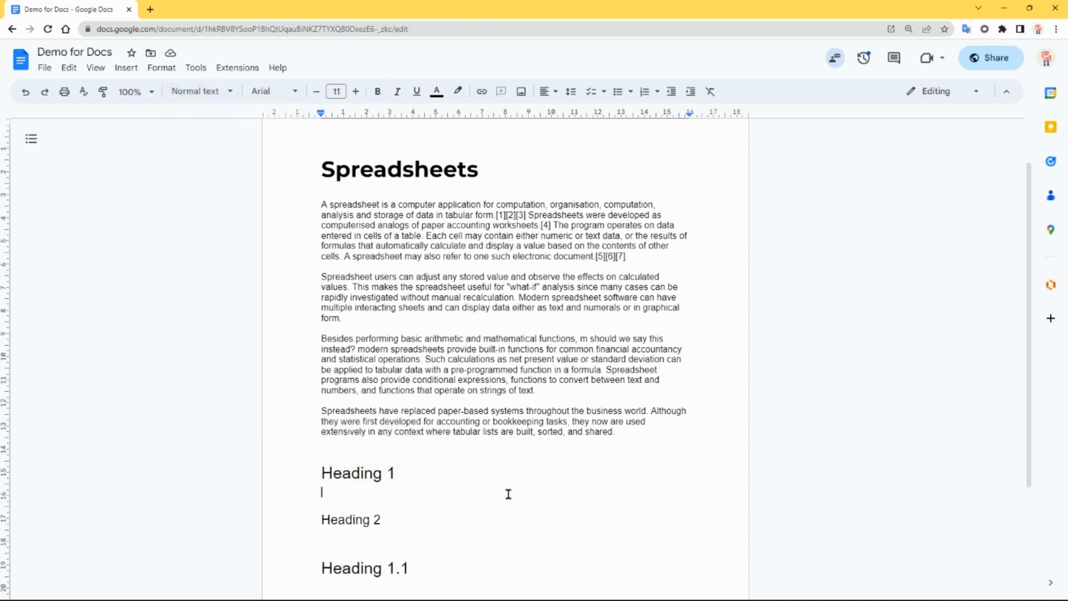
{"action": "type", "text": "@"}
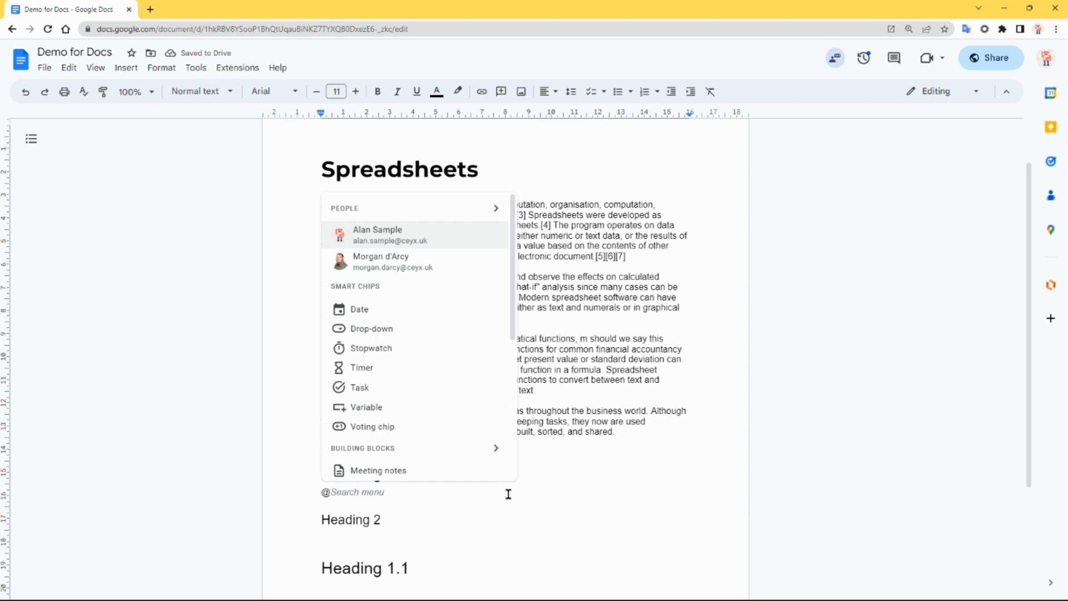
{"action": "type", "text": "title"}
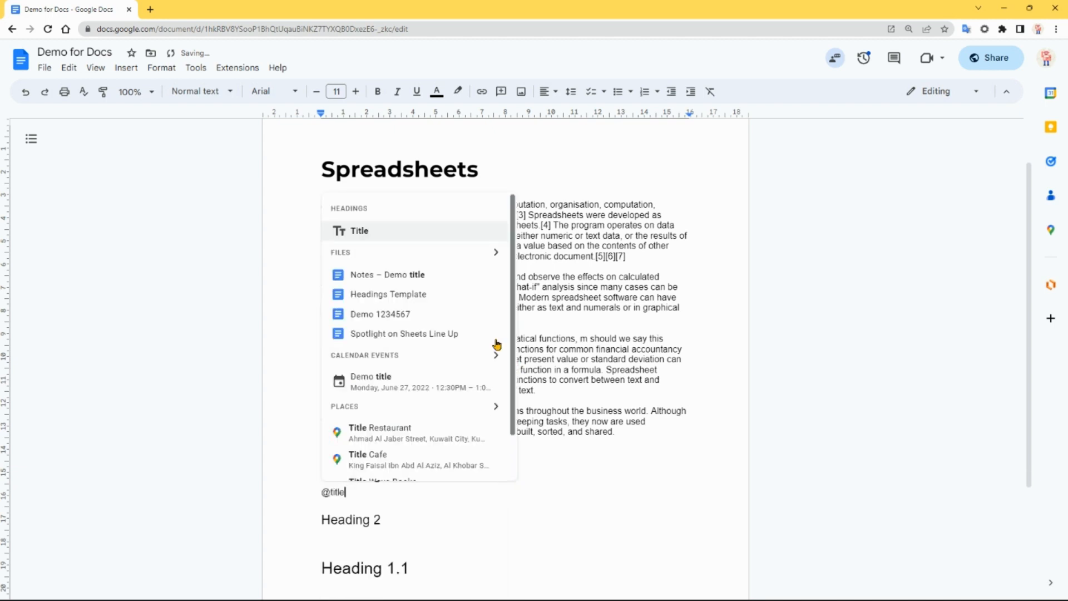
{"action": "left_click", "coordinate": [372, 232]}
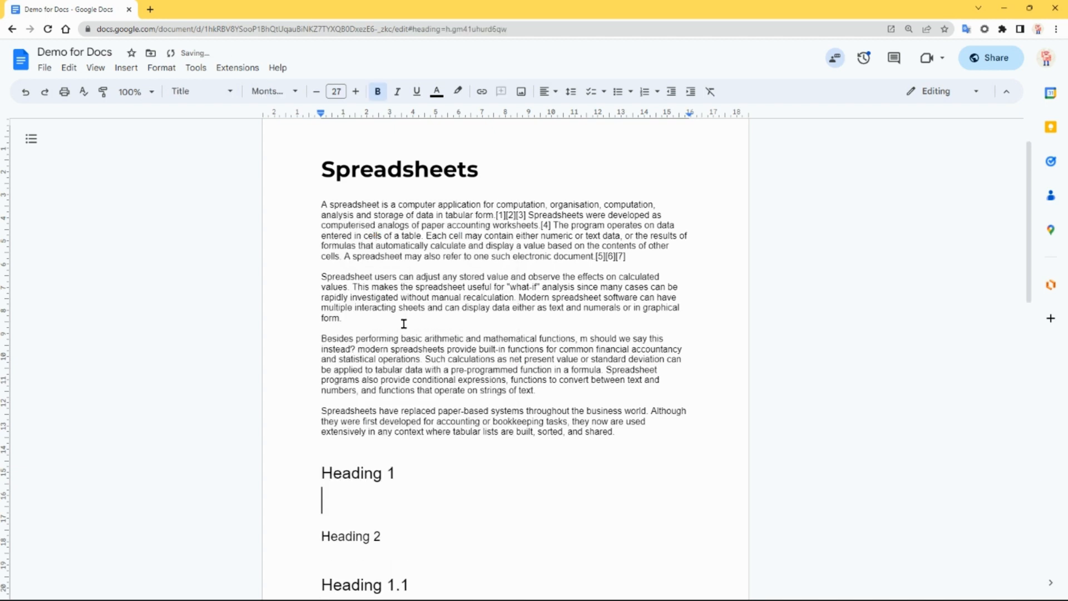
{"action": "type", "text": "title 2"}
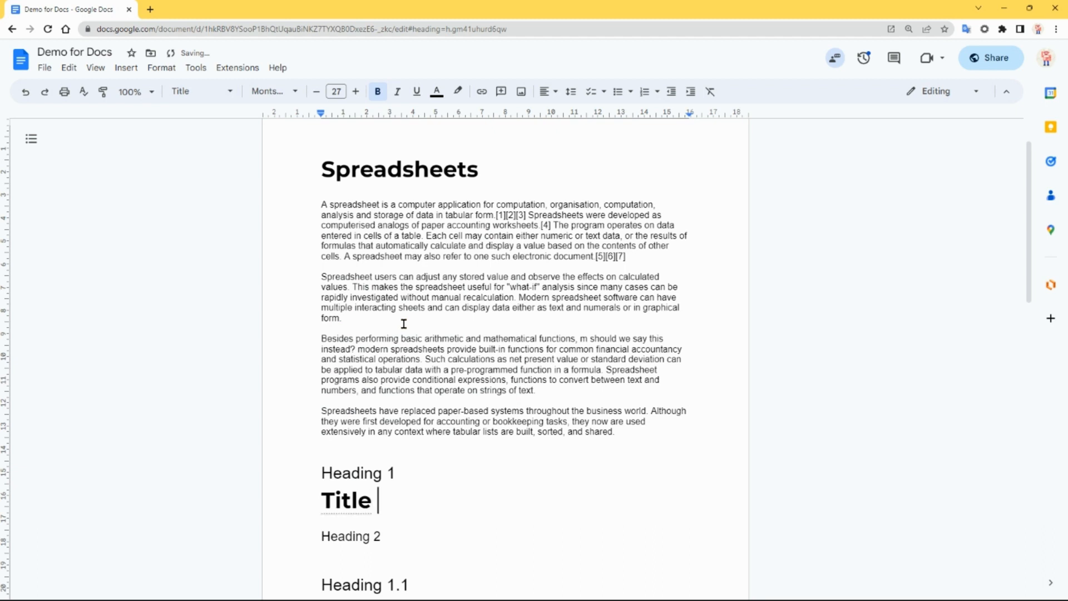
- Add a normal-text line reading "Regular text" below "Title 2"
{"action": "key", "text": "Return"}
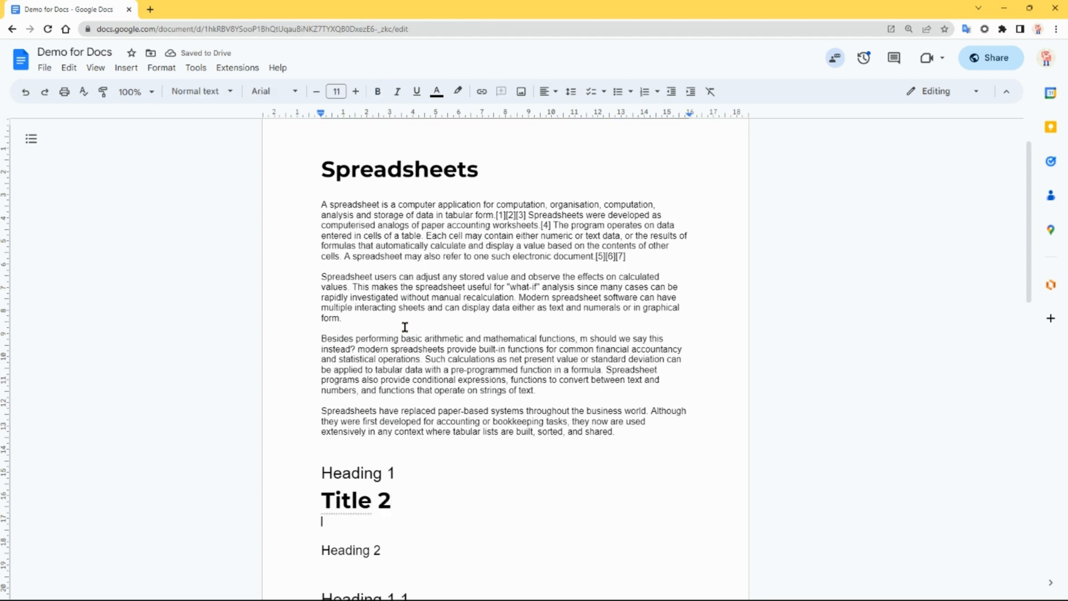
{"action": "type", "text": "Regular te"}
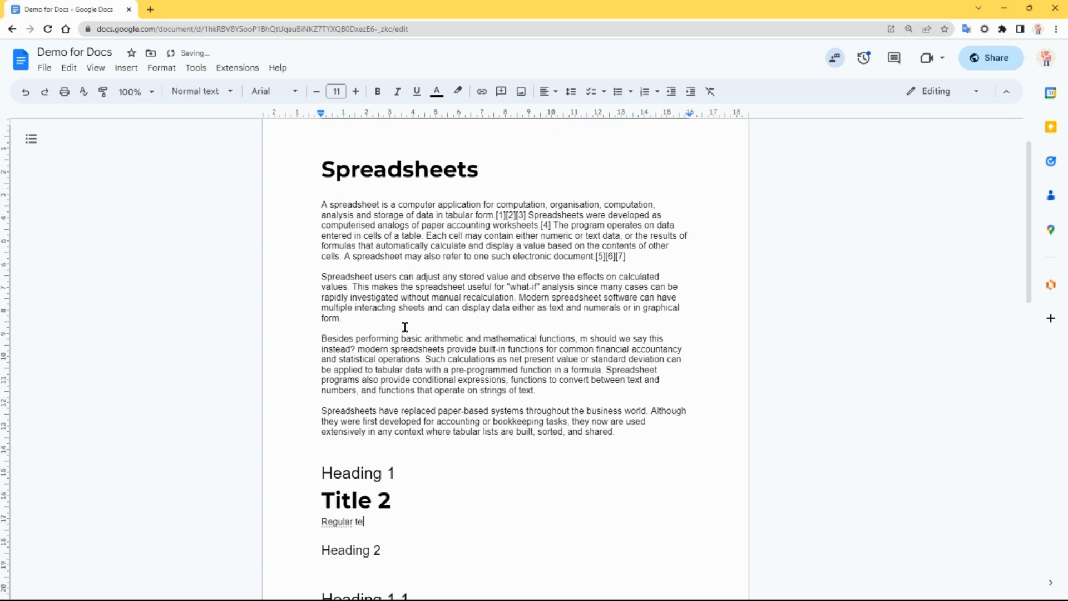
{"action": "type", "text": "xt"}
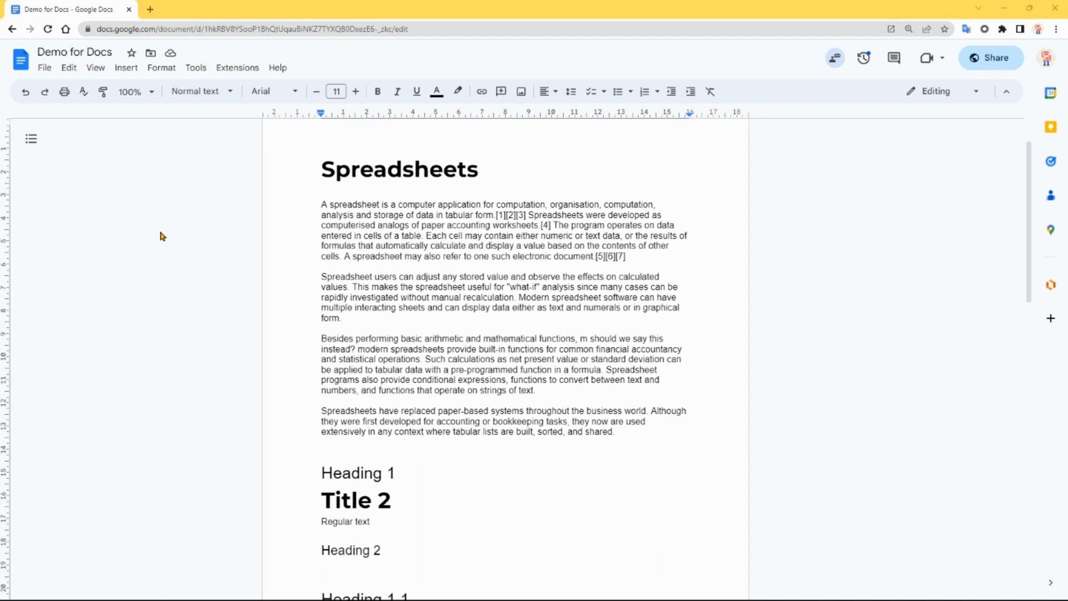
- Show the document outline and accept the suggested text as the document summary
{"action": "left_click", "coordinate": [32, 143]}
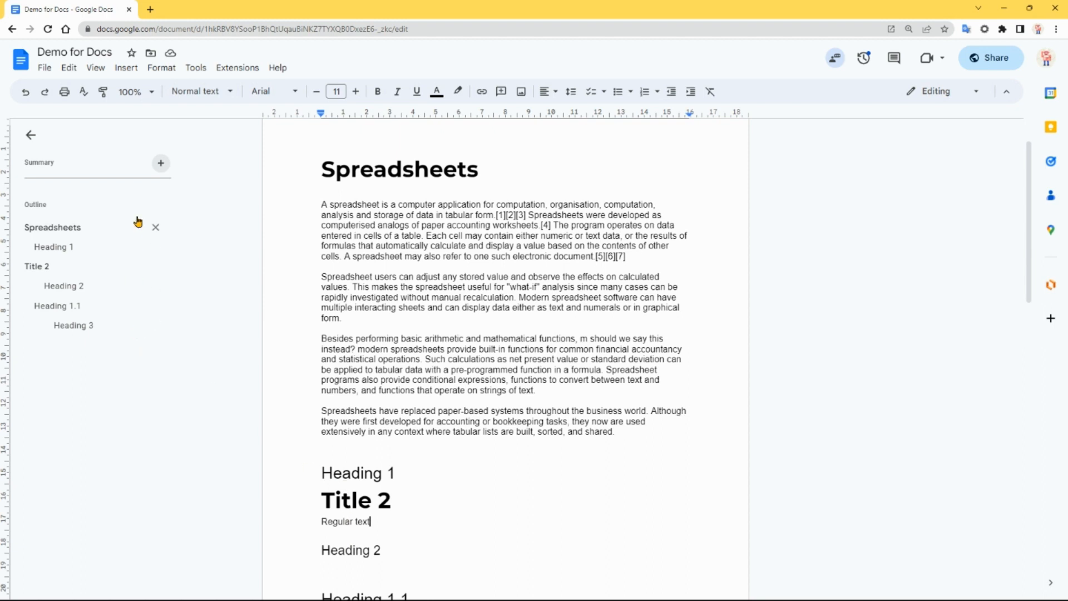
{"action": "left_click", "coordinate": [161, 165]}
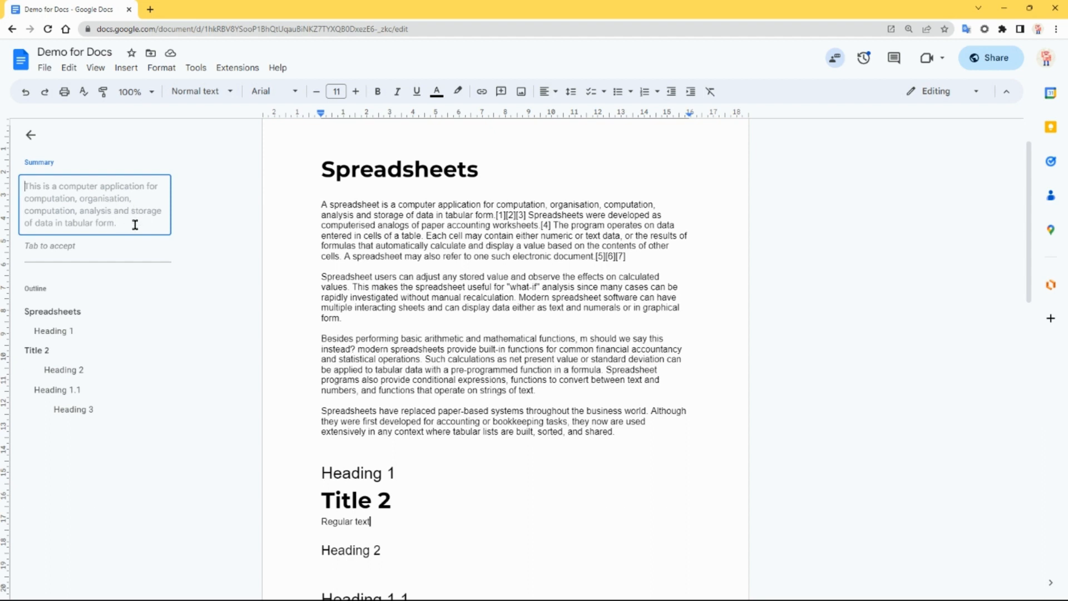
{"action": "key", "text": "Tab"}
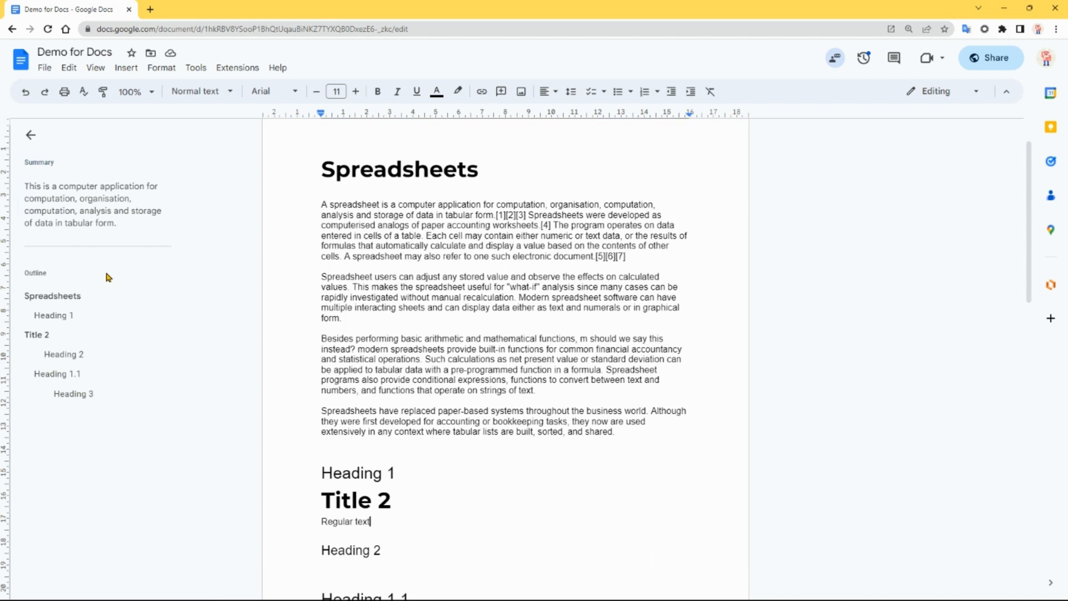
- Jump through the document from the outline, visiting Heading 1, Title 2, Heading 1.1, Heading 3 and Heading 2
{"action": "left_click", "coordinate": [65, 317]}
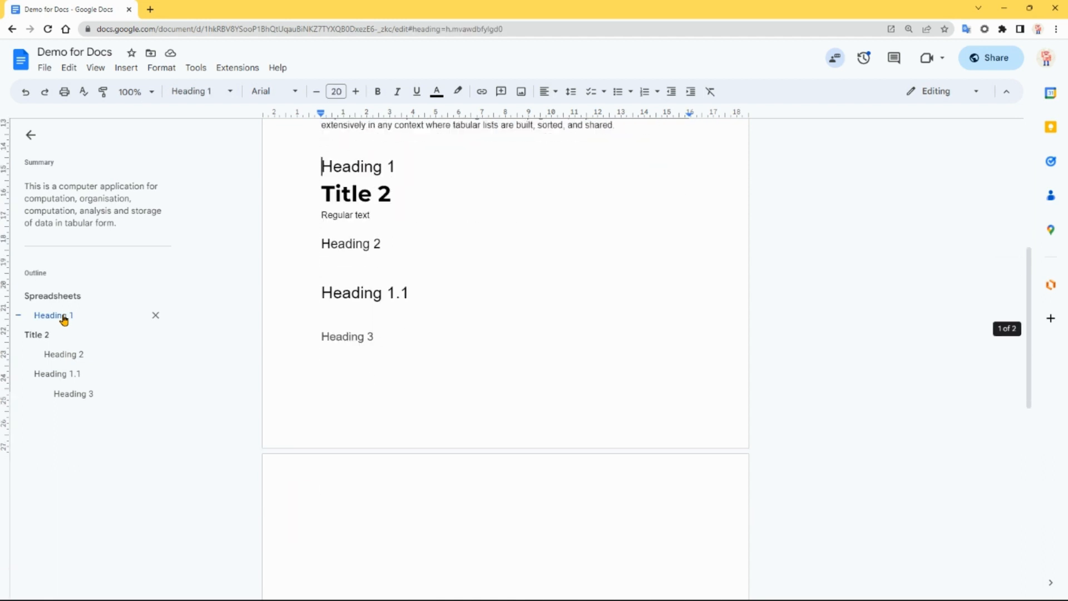
{"action": "left_click", "coordinate": [42, 340]}
{"action": "left_click", "coordinate": [65, 375]}
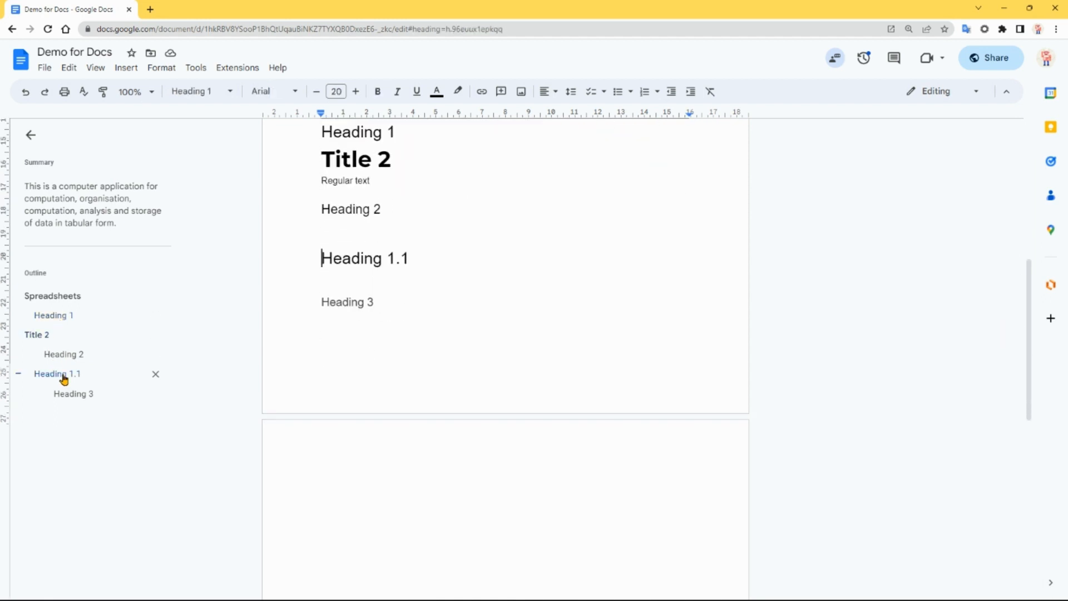
{"action": "left_click", "coordinate": [73, 393]}
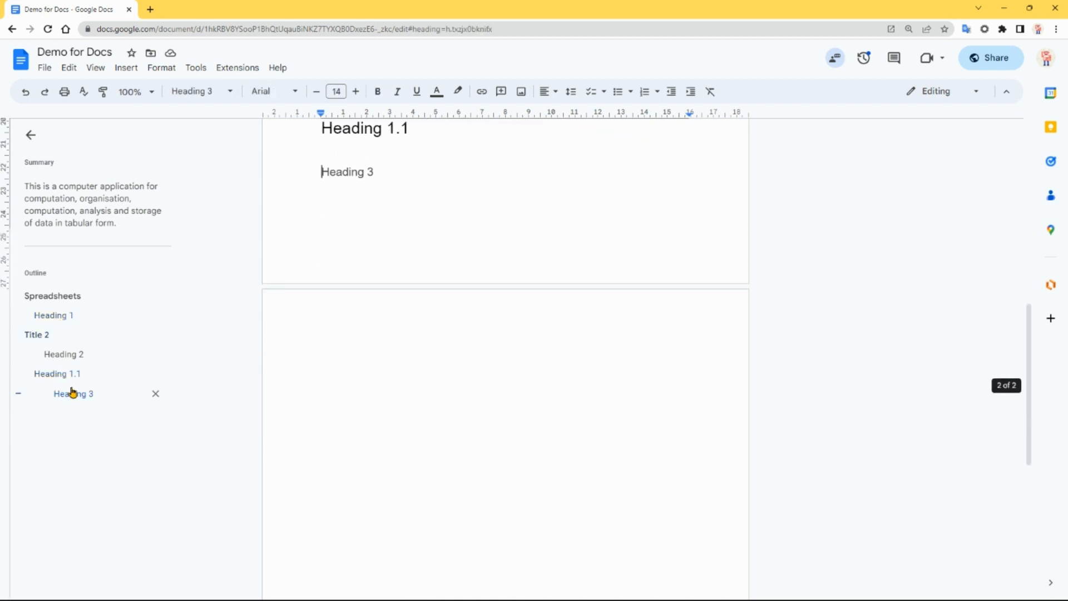
{"action": "left_click", "coordinate": [67, 355]}
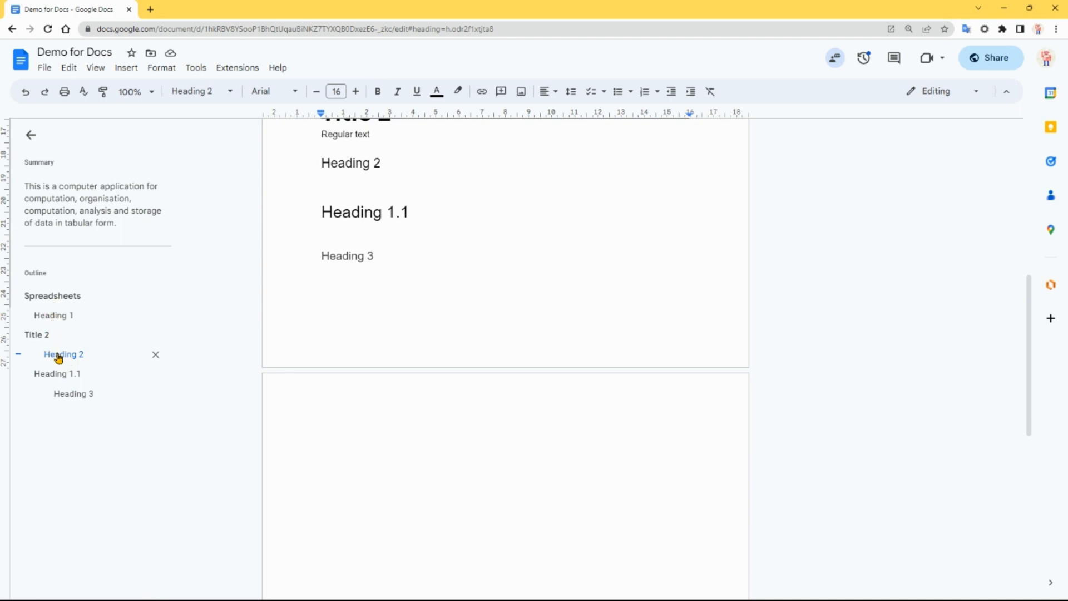
{"action": "left_click", "coordinate": [229, 92]}
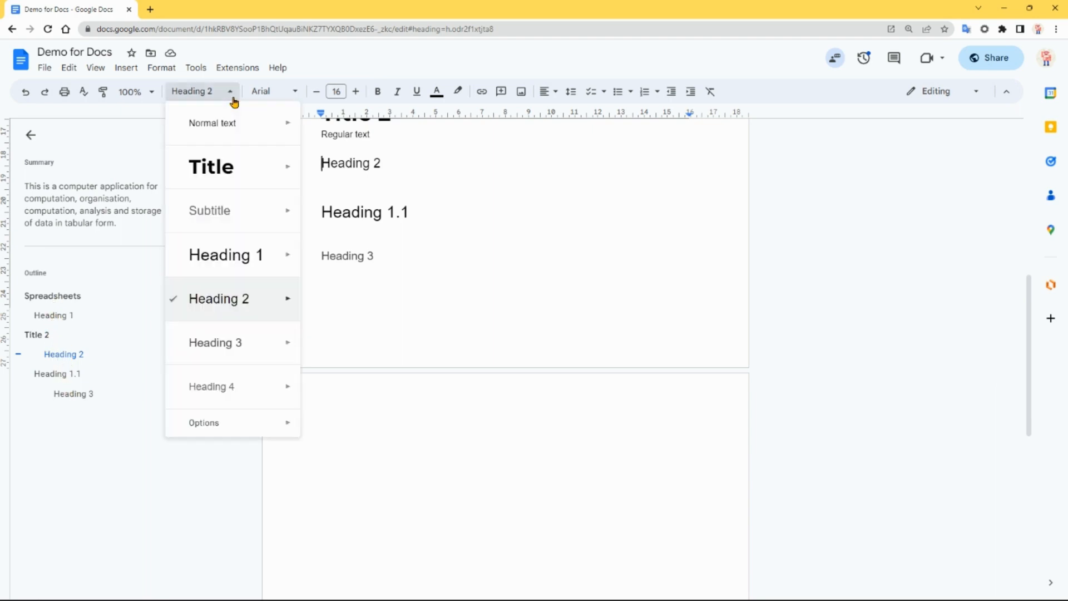
{"action": "mouse_move", "coordinate": [232, 161]}
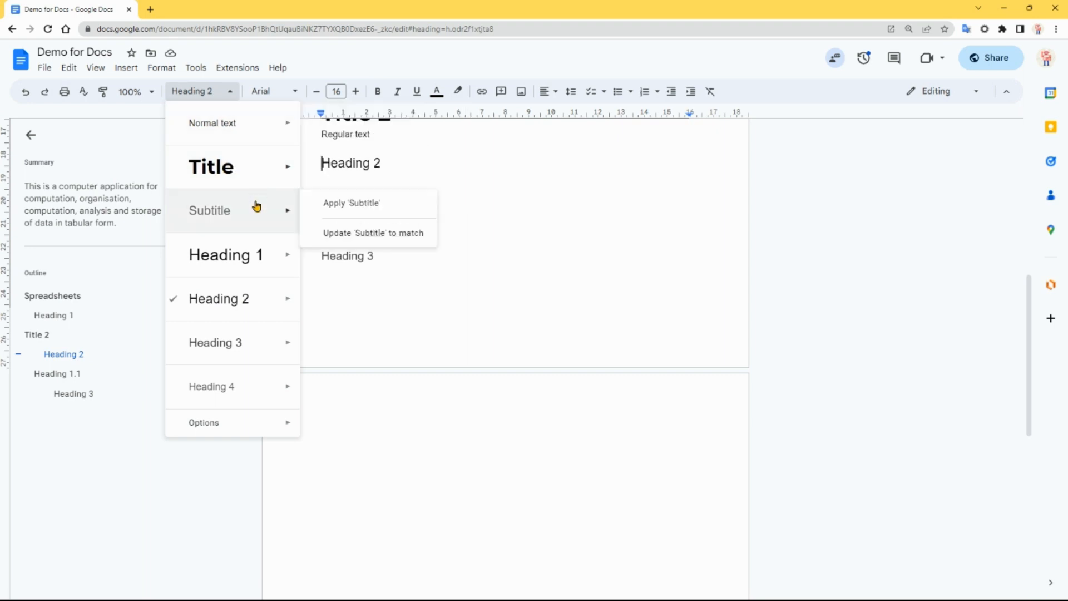
{"action": "mouse_move", "coordinate": [256, 343]}
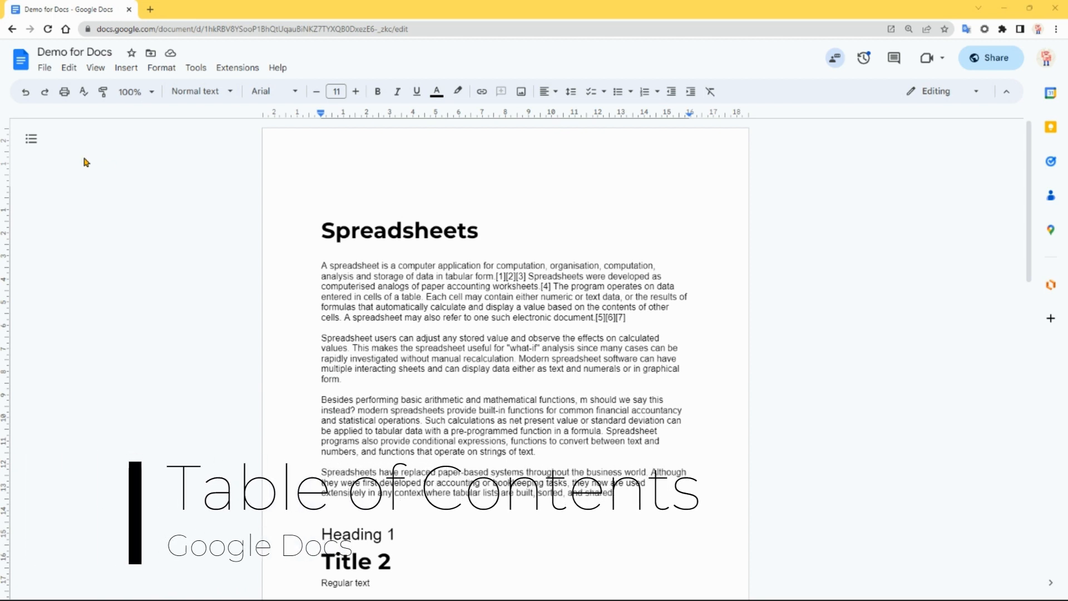
{"action": "left_click", "coordinate": [44, 143]}
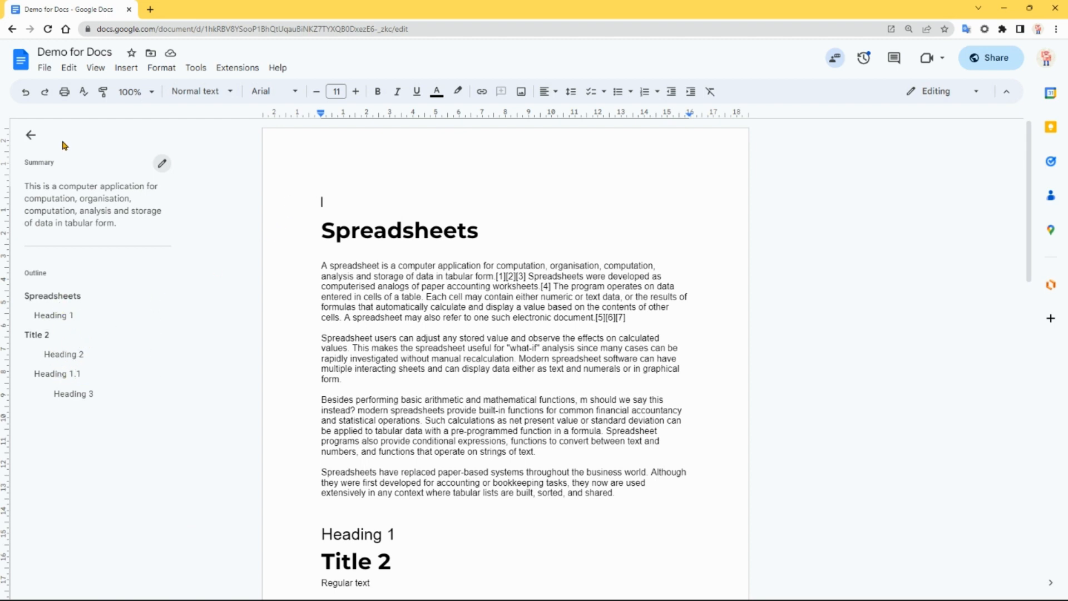
{"action": "left_click", "coordinate": [30, 136]}
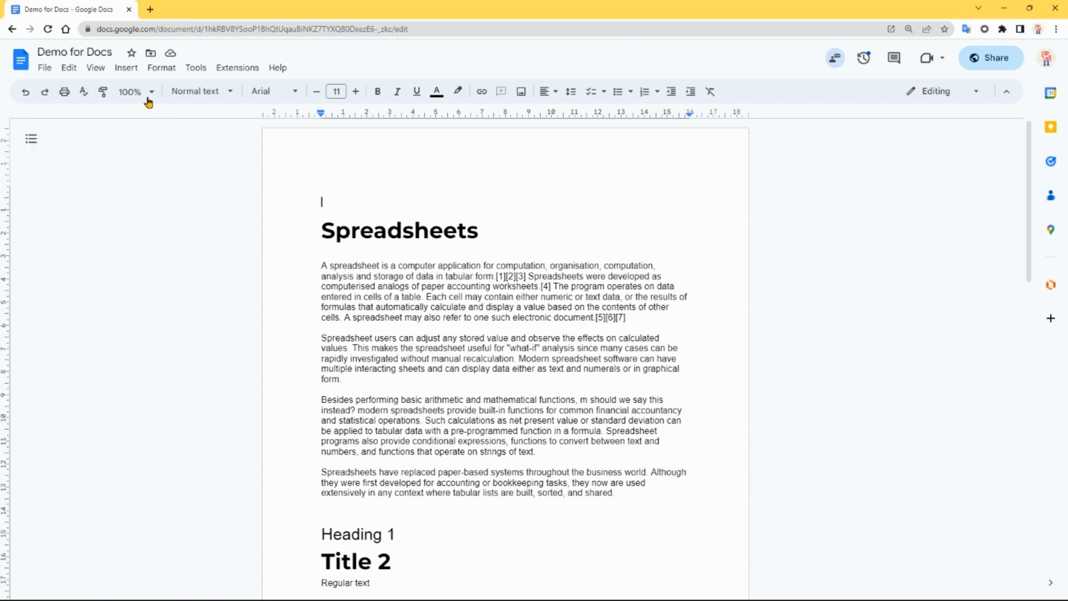
- Insert a table of contents with blue links on the empty line above the "Spreadsheets" title
{"action": "left_click", "coordinate": [127, 69]}
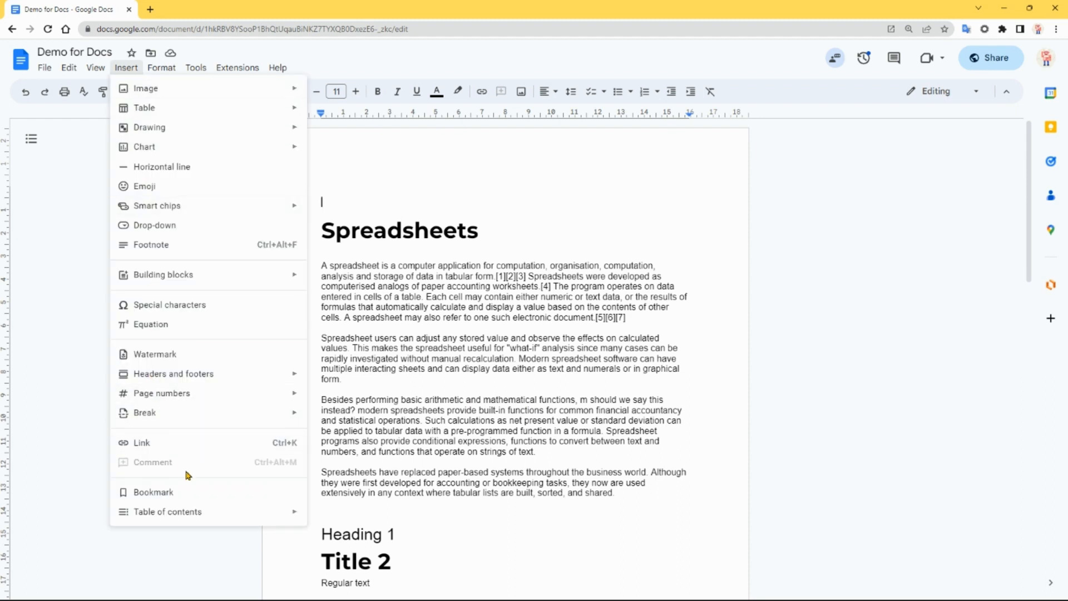
{"action": "mouse_move", "coordinate": [189, 513]}
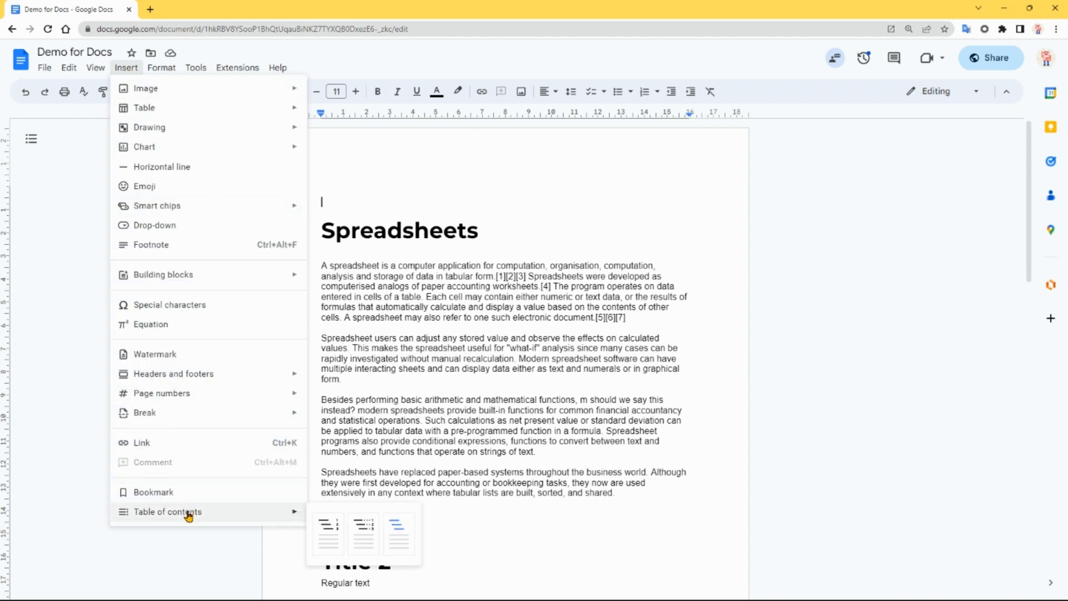
{"action": "left_click", "coordinate": [328, 526]}
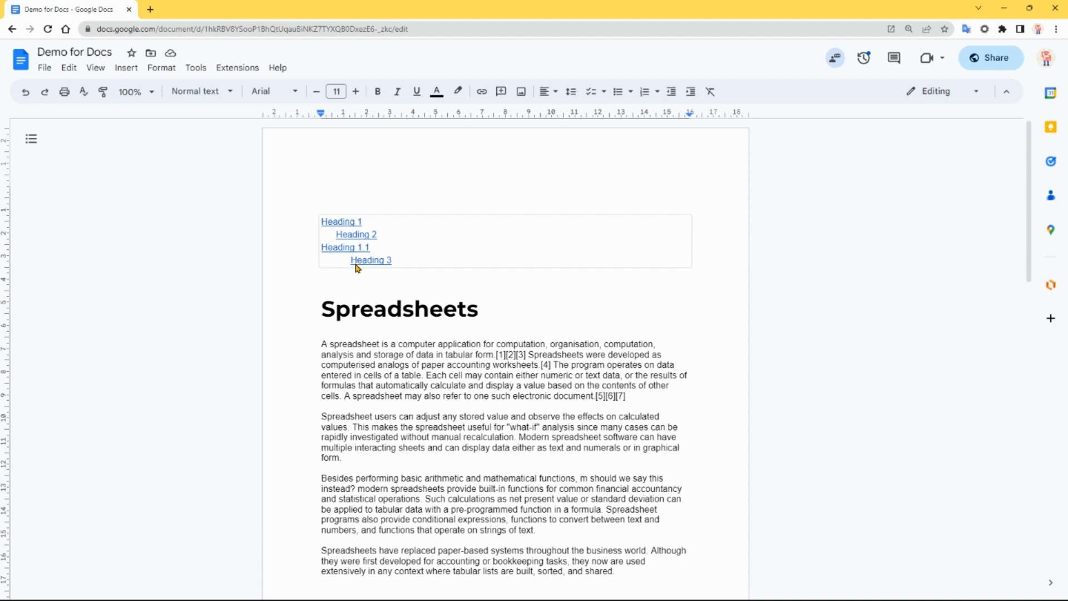
- Follow the Heading 1 link in the table of contents to its section
{"action": "left_click", "coordinate": [341, 224]}
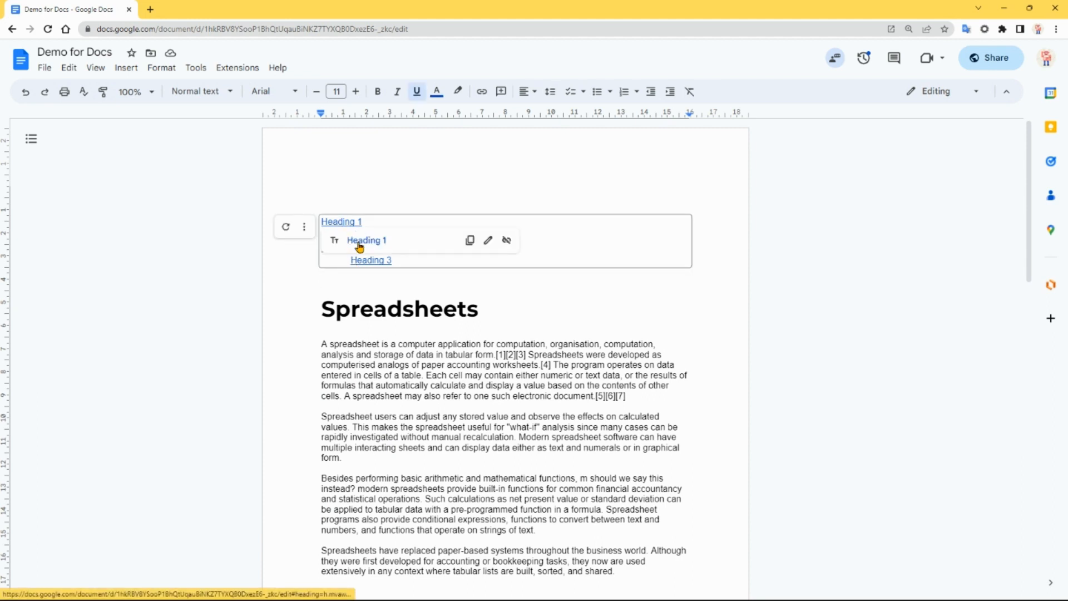
{"action": "left_click", "coordinate": [359, 241]}
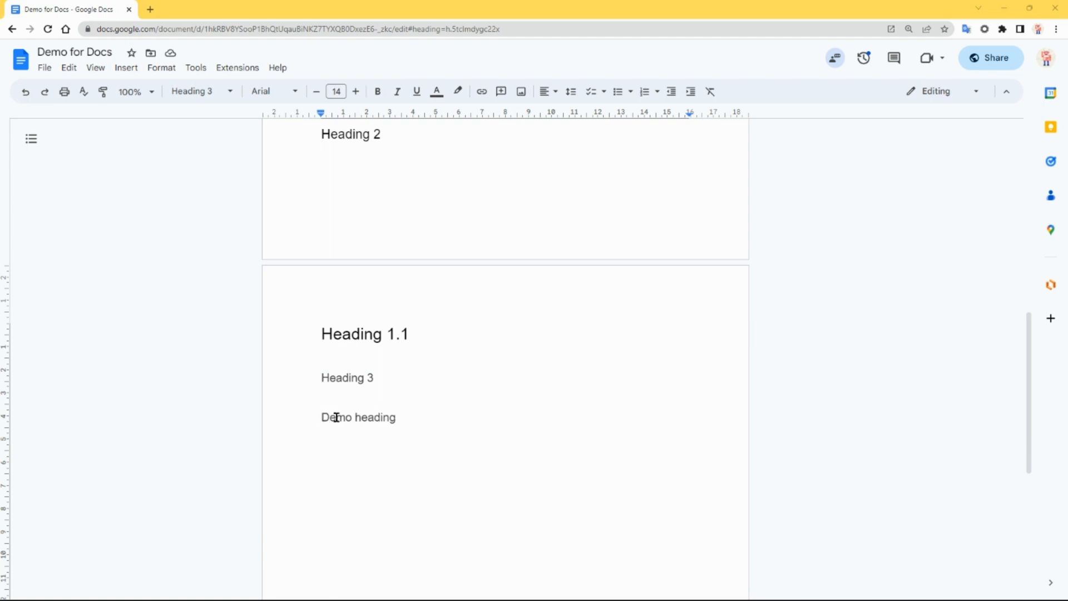
- Update the table of contents at the start of the document to include the added "Demo heading"
{"action": "scroll", "coordinate": [441, 422], "scroll_direction": "up", "scroll_amount": 10}
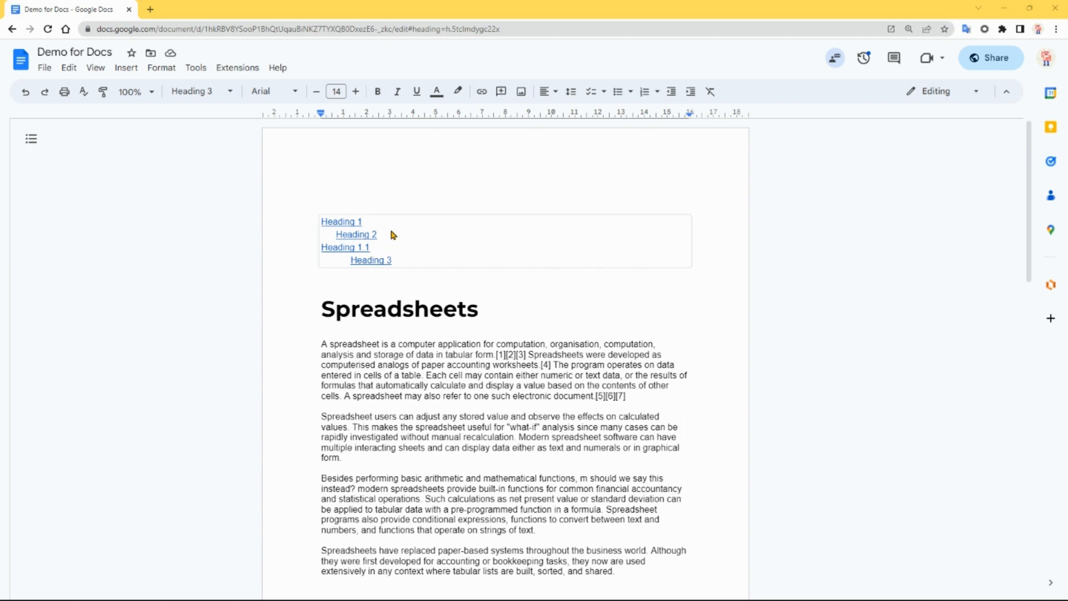
{"action": "left_click", "coordinate": [392, 234]}
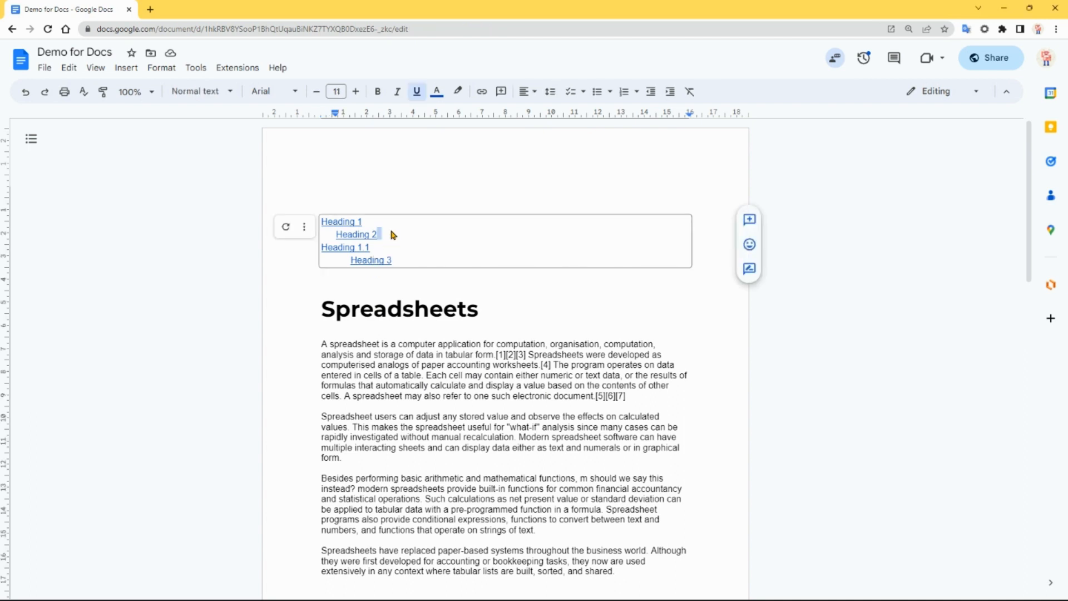
{"action": "left_click", "coordinate": [285, 227]}
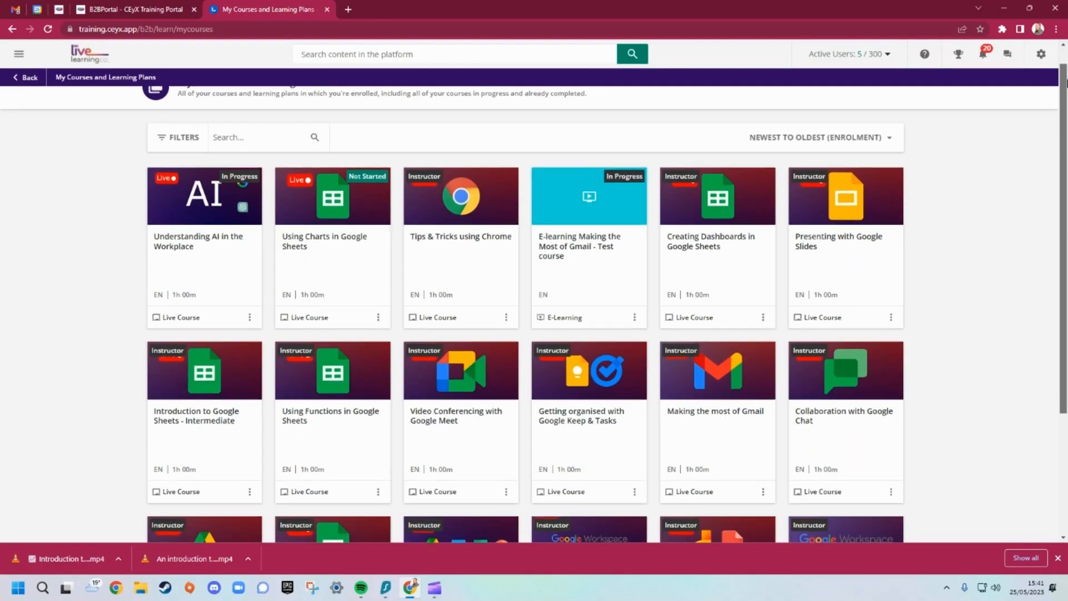
{"action": "scroll", "coordinate": [1066, 183], "scroll_direction": "down", "scroll_amount": 5}
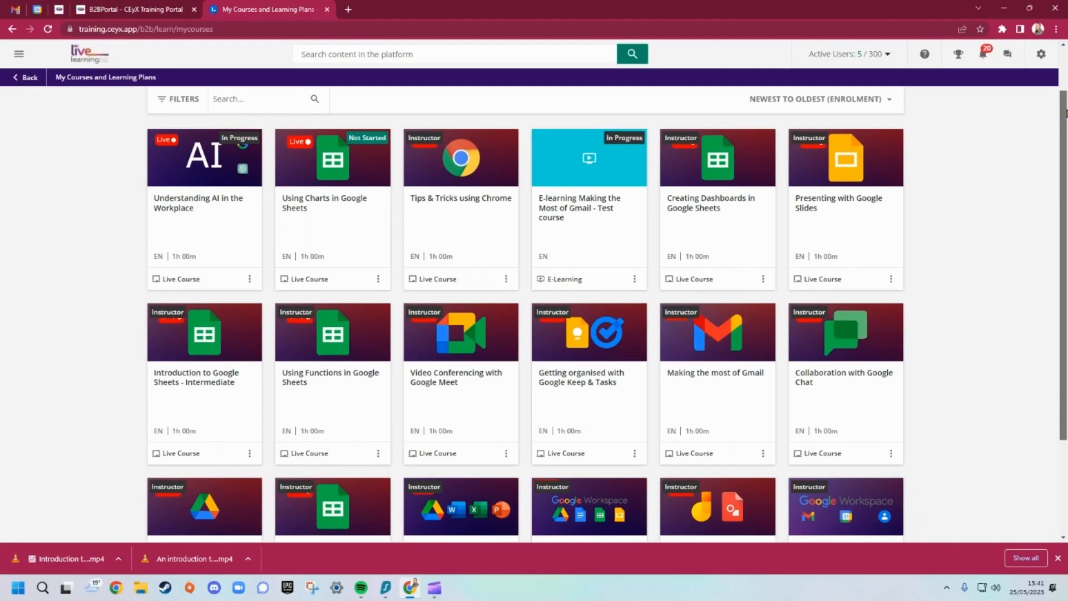
{"action": "scroll", "coordinate": [1065, 184], "scroll_direction": "down", "scroll_amount": 3}
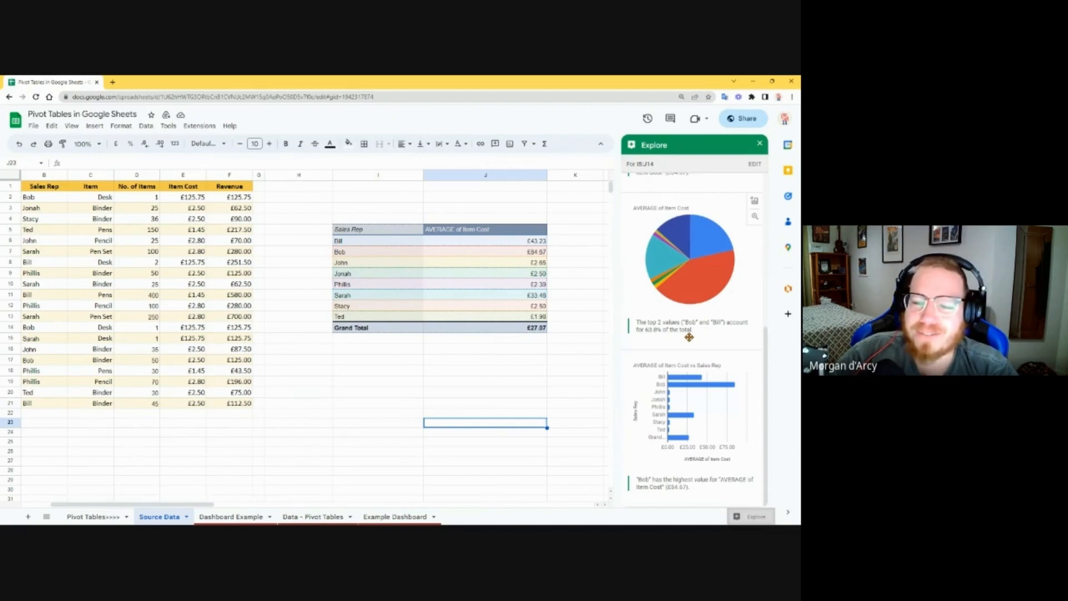
{"action": "scroll", "coordinate": [693, 334], "scroll_direction": "up", "scroll_amount": 2}
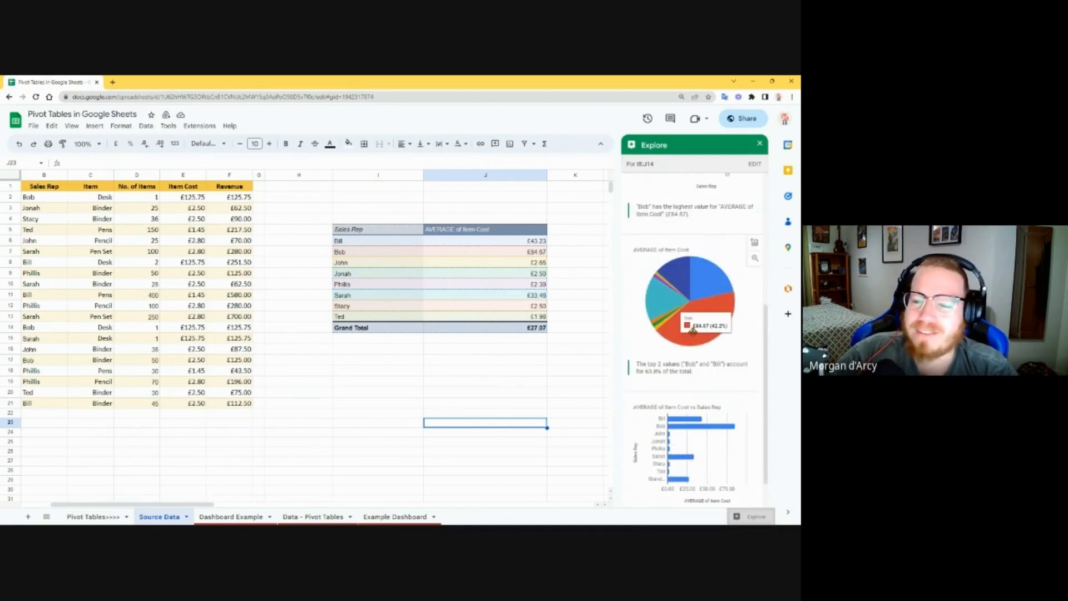
{"action": "scroll", "coordinate": [693, 332], "scroll_direction": "up", "scroll_amount": 2}
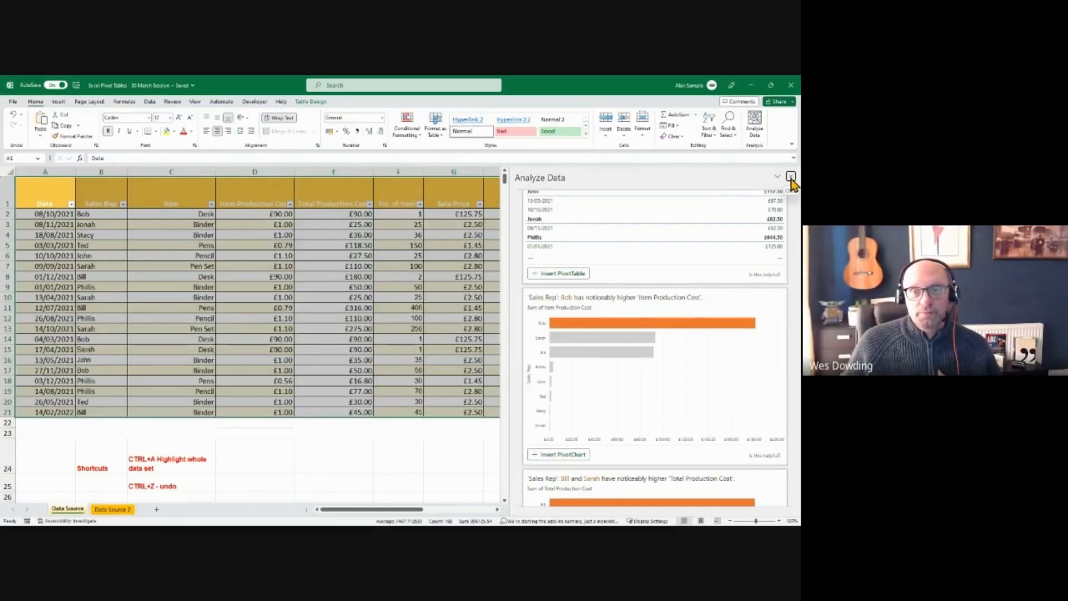
{"action": "left_click", "coordinate": [790, 177]}
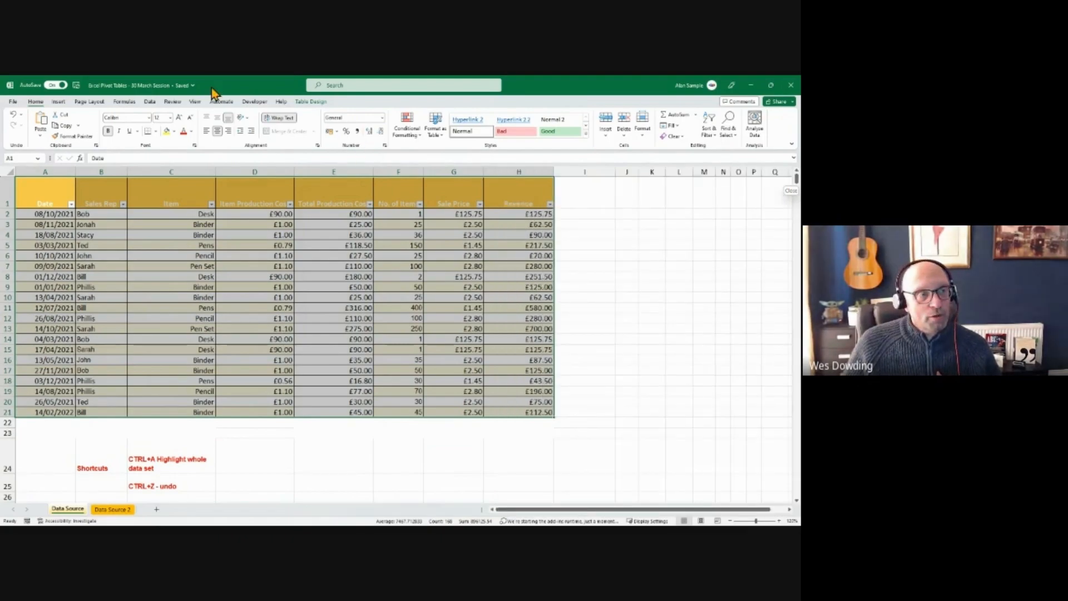